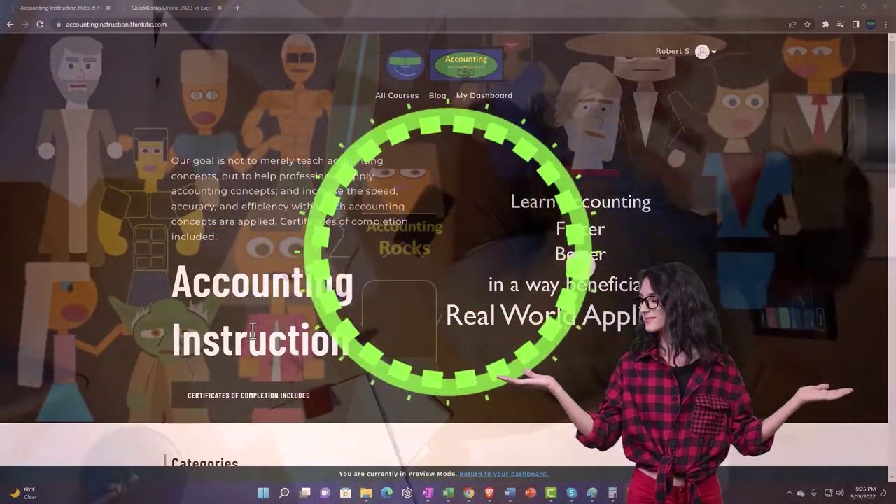
Browse the course categories on the accounting site and the OneNote - Getting Started 2022 section of the open QuickBooks Online course
{"action": "scroll", "coordinate": [124, 385], "scroll_direction": "down", "scroll_amount": 3}
{"action": "scroll", "coordinate": [123, 381], "scroll_direction": "down", "scroll_amount": 5}
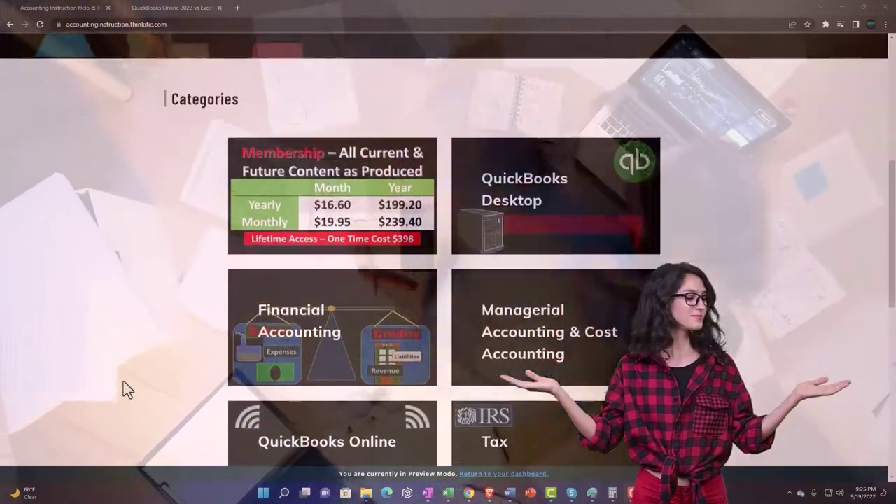
{"action": "scroll", "coordinate": [123, 382], "scroll_direction": "down", "scroll_amount": 6}
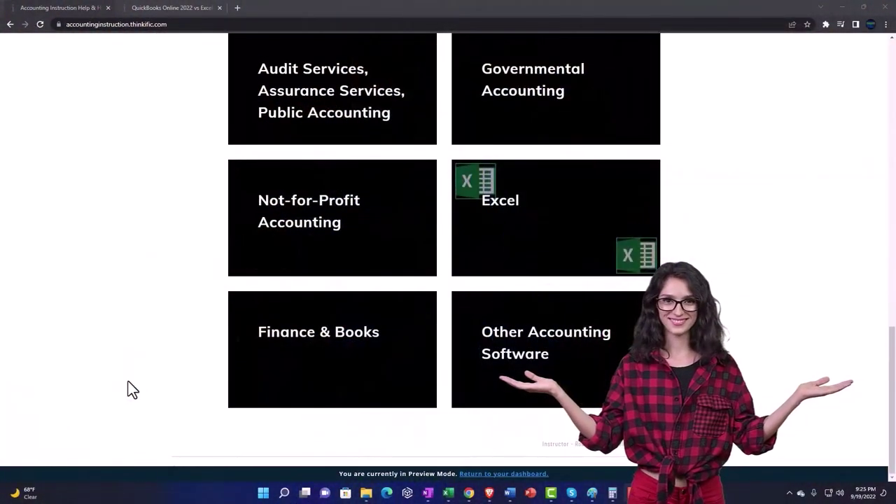
{"action": "left_click", "coordinate": [160, 10]}
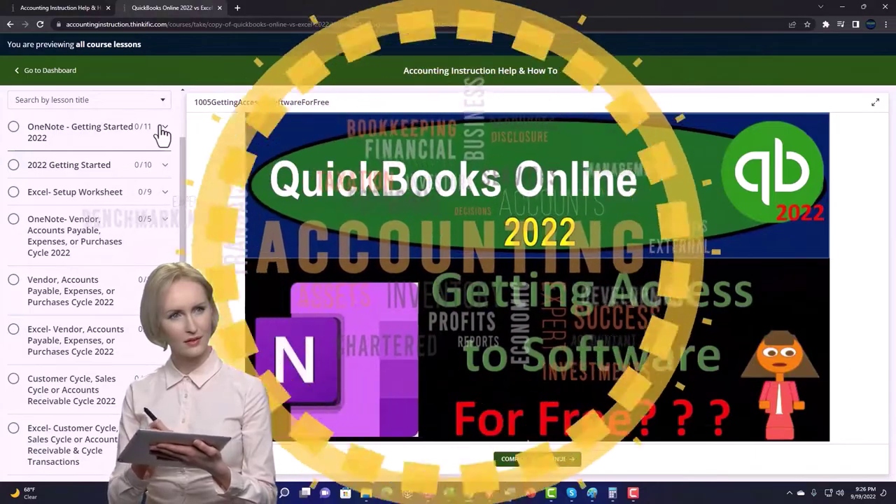
{"action": "left_click", "coordinate": [162, 132]}
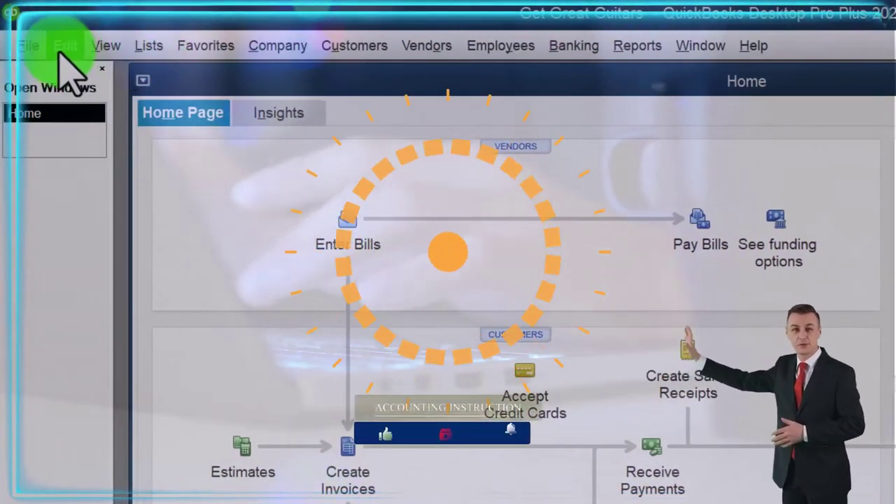
Switch to QuickBooks Desktop and view the company preferences for Integrated Applications
{"action": "left_click", "coordinate": [61, 48]}
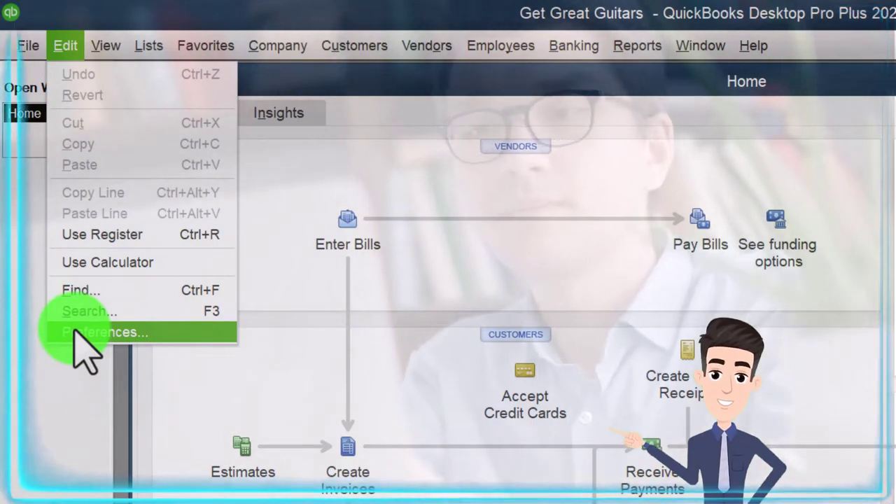
{"action": "left_click", "coordinate": [77, 333]}
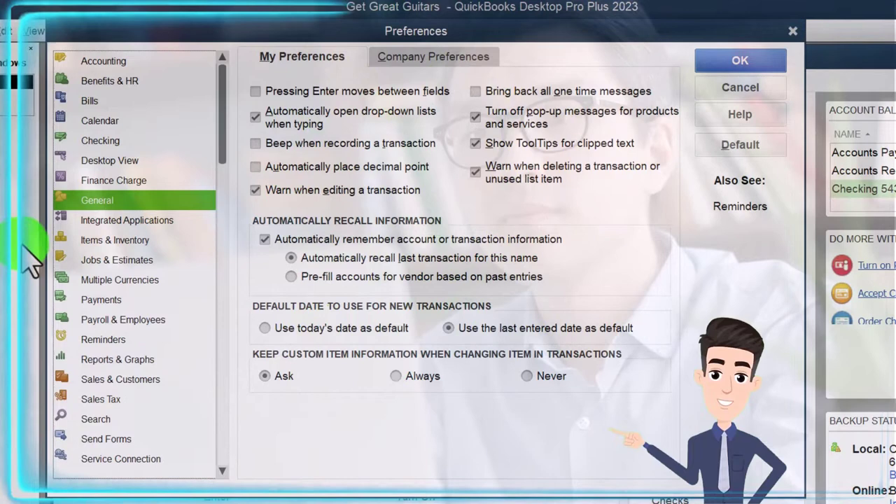
{"action": "left_click", "coordinate": [102, 220]}
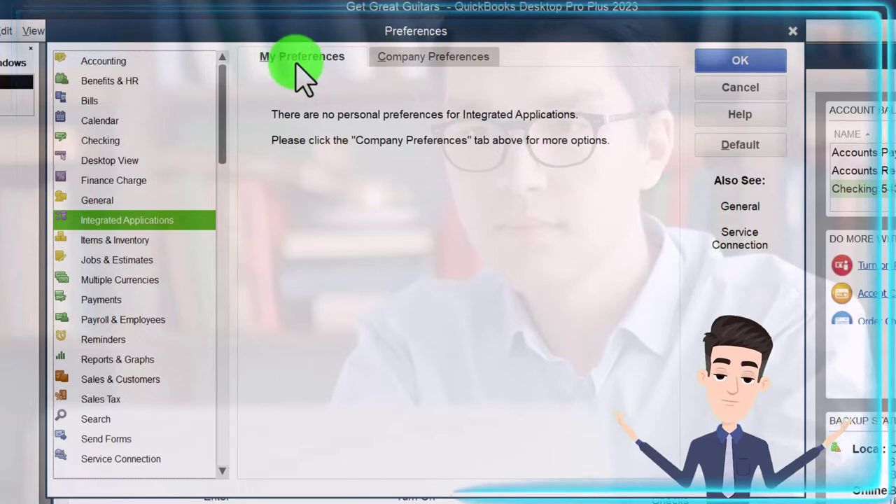
{"action": "left_click", "coordinate": [402, 60]}
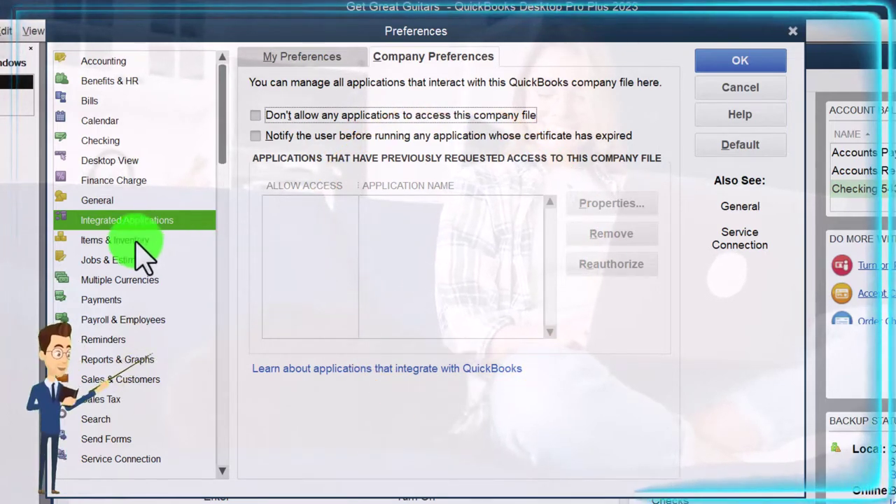
Review the company preferences for Items & Inventory against the home page, and close the preferences without changes
{"action": "left_click", "coordinate": [271, 55]}
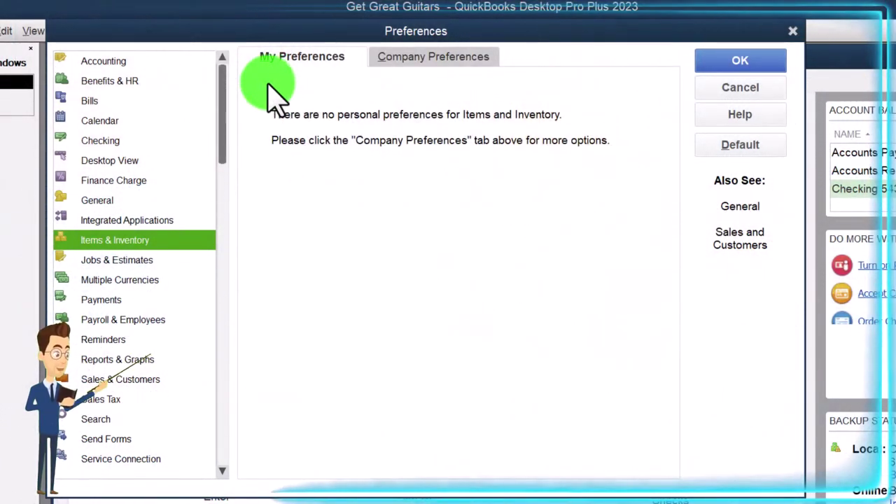
{"action": "left_click", "coordinate": [381, 67]}
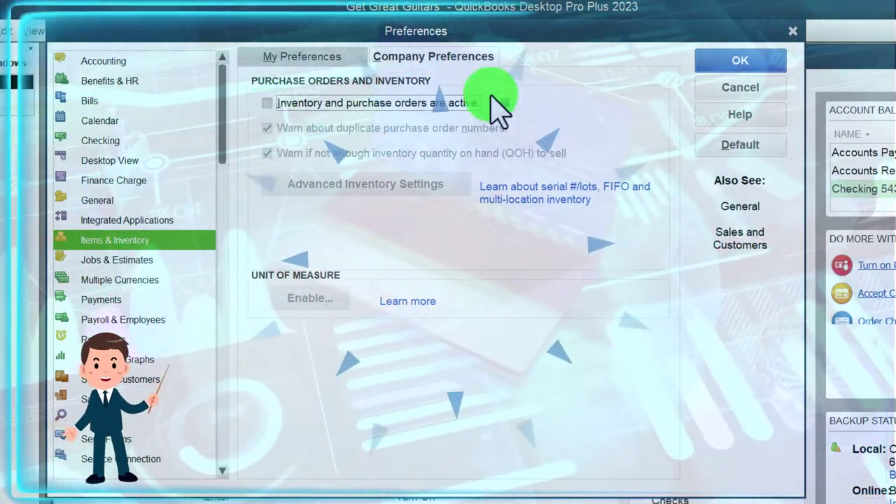
{"action": "left_click_drag", "start_coordinate": [609, 37], "coordinate": [436, 91]}
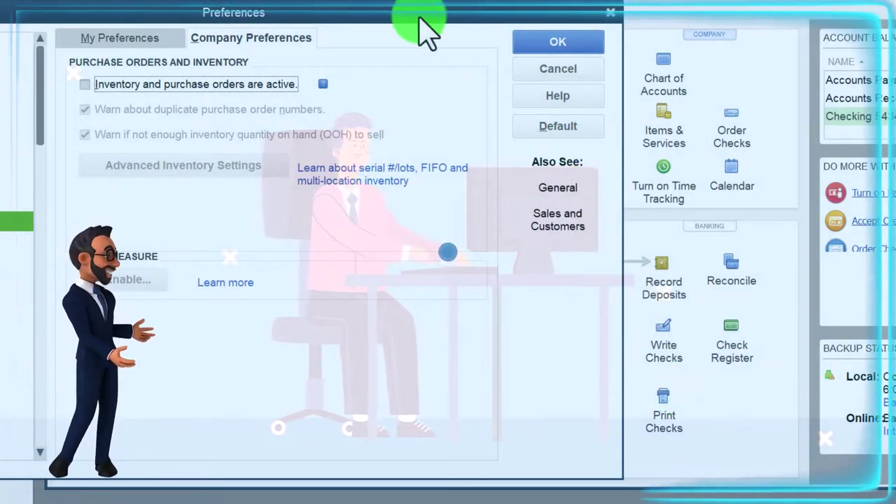
{"action": "left_click_drag", "start_coordinate": [378, 10], "coordinate": [575, 21]}
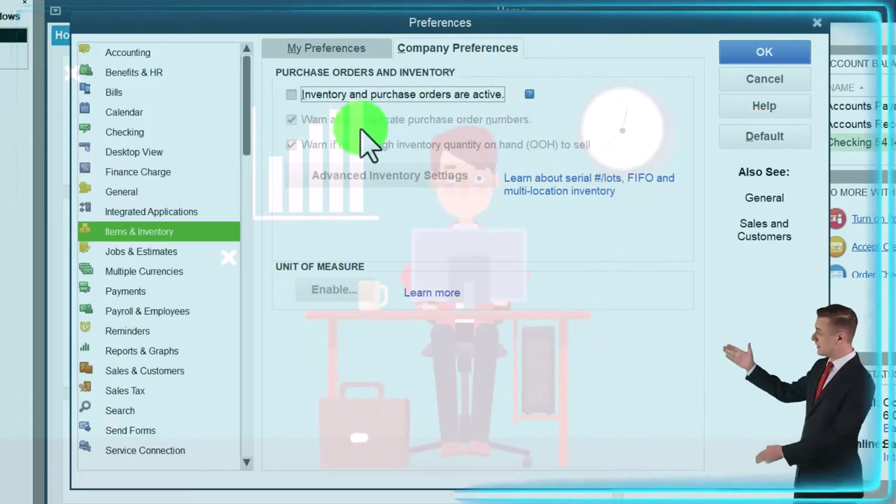
{"action": "left_click", "coordinate": [819, 25]}
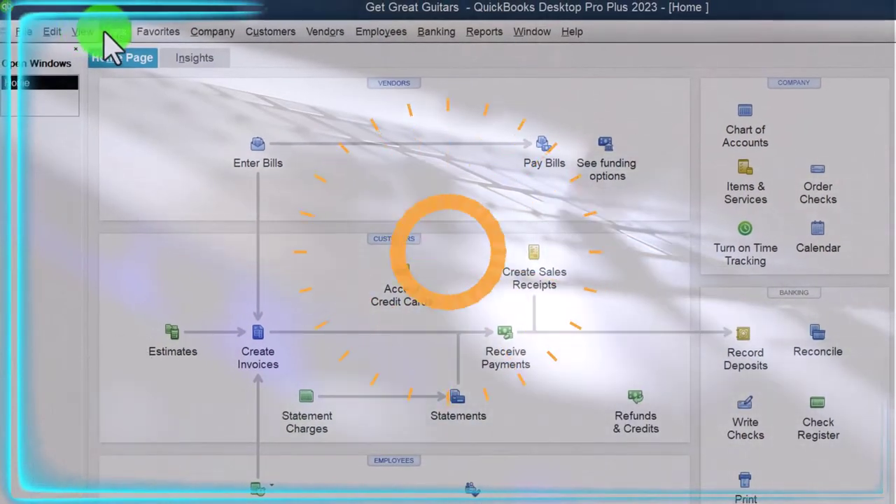
Examine the Shipping and Delivery Income and Freight and Shipping Costs accounts in the chart of accounts, and return to the home page
{"action": "left_click", "coordinate": [112, 32]}
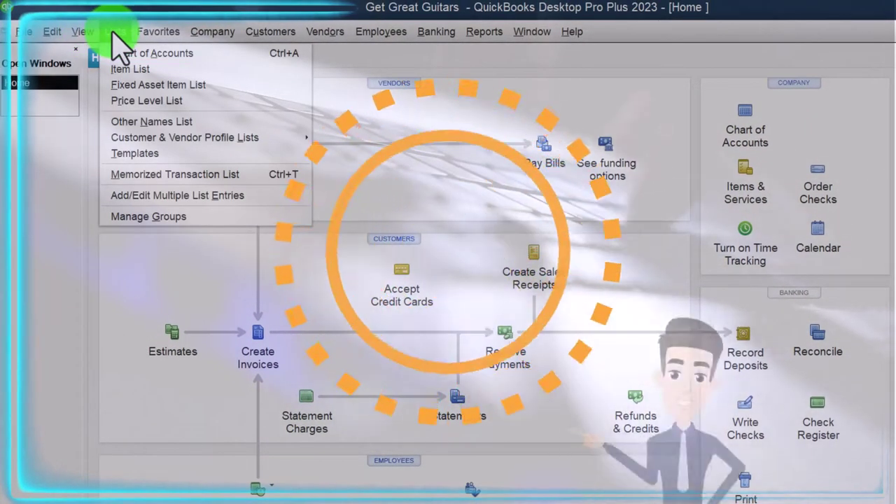
{"action": "left_click", "coordinate": [121, 53]}
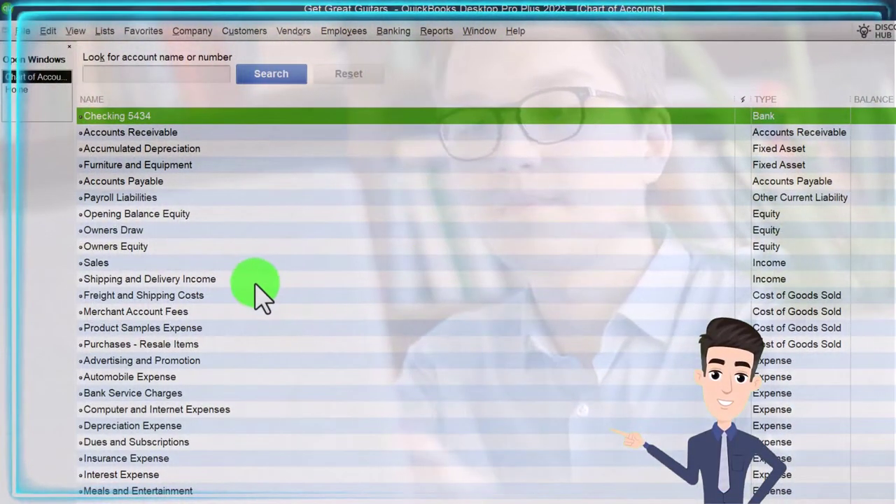
{"action": "left_click", "coordinate": [255, 281]}
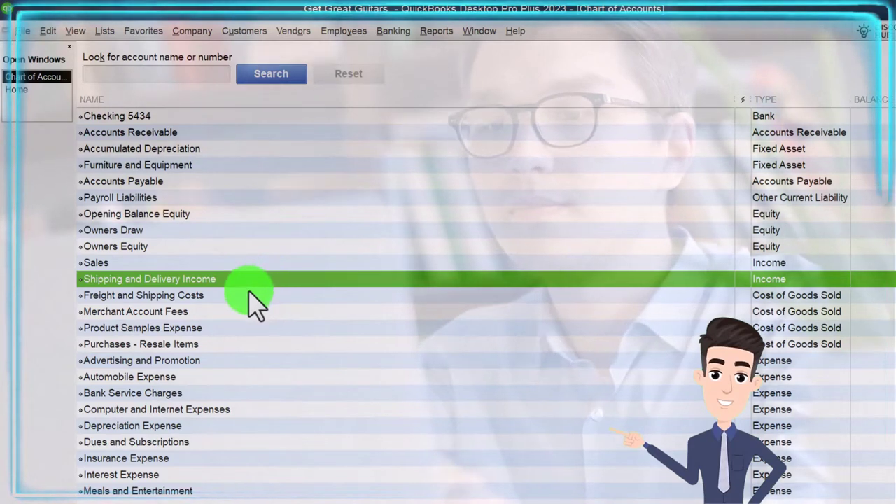
{"action": "left_click", "coordinate": [707, 298]}
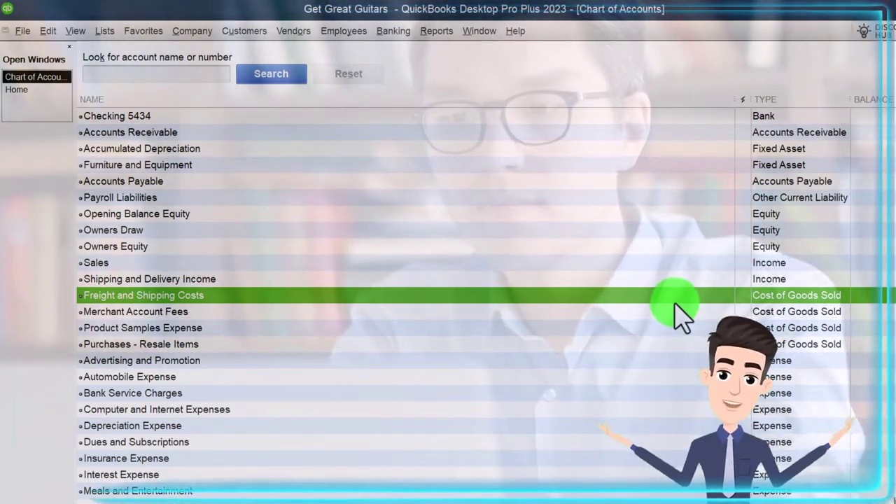
{"action": "left_click", "coordinate": [21, 91]}
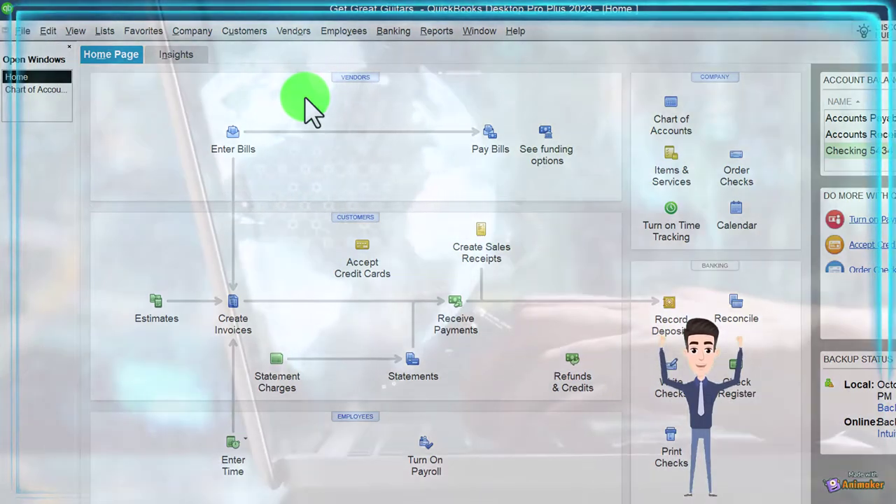
Open a blank bill form, inspect its expense and item lines, and close it without entering anything
{"action": "left_click", "coordinate": [245, 142]}
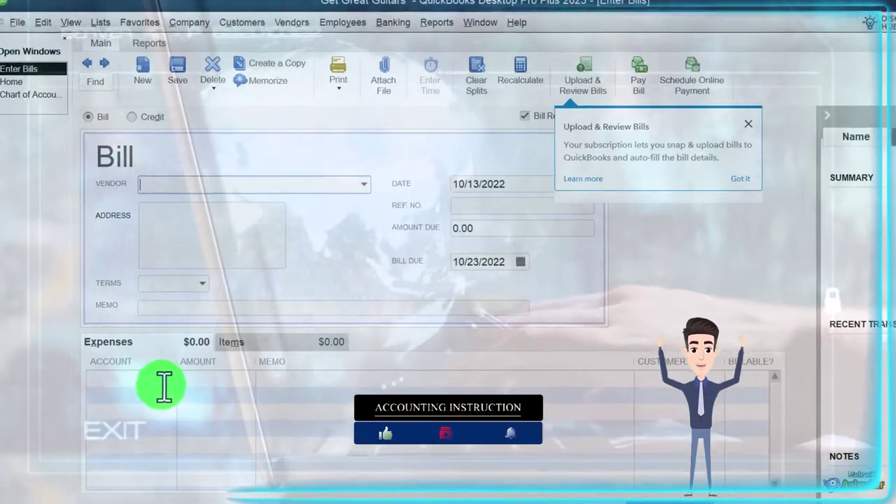
{"action": "left_click", "coordinate": [168, 385]}
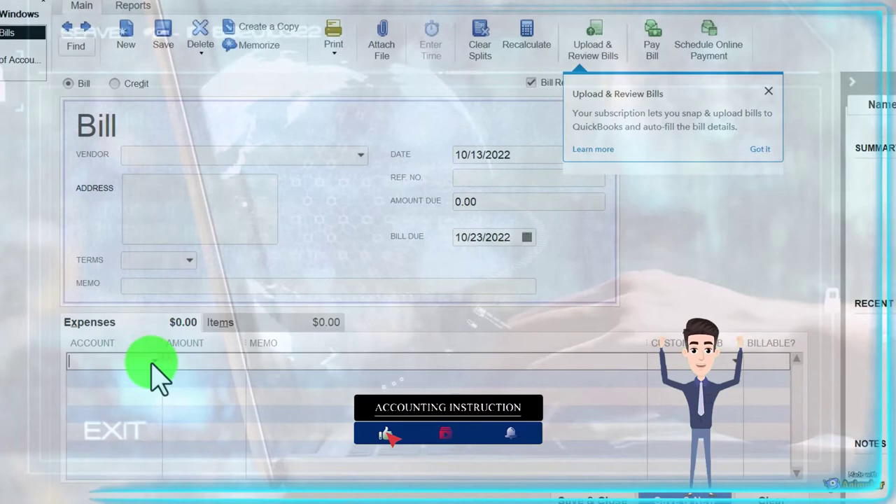
{"action": "left_click", "coordinate": [154, 368]}
{"action": "left_click", "coordinate": [153, 361]}
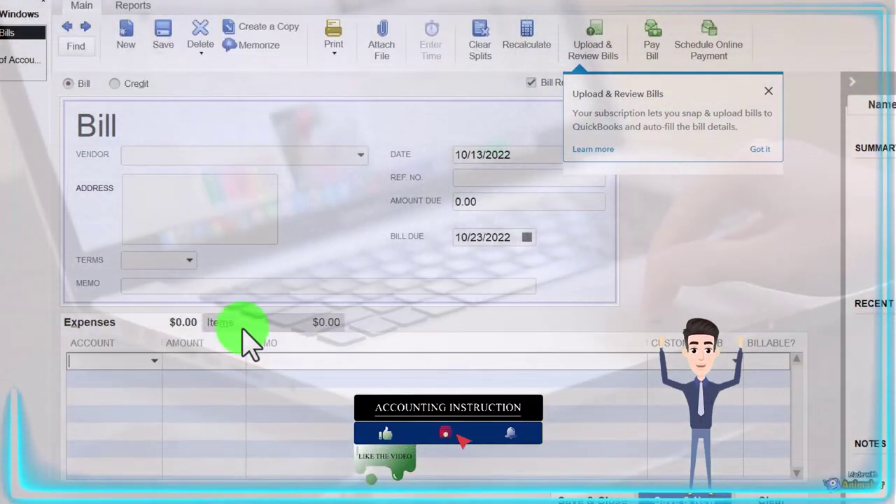
{"action": "left_click", "coordinate": [238, 324]}
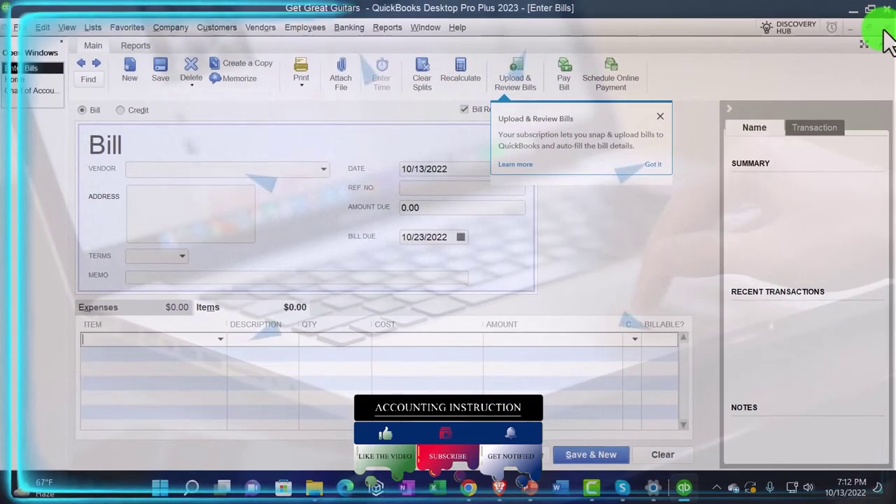
{"action": "left_click", "coordinate": [886, 30]}
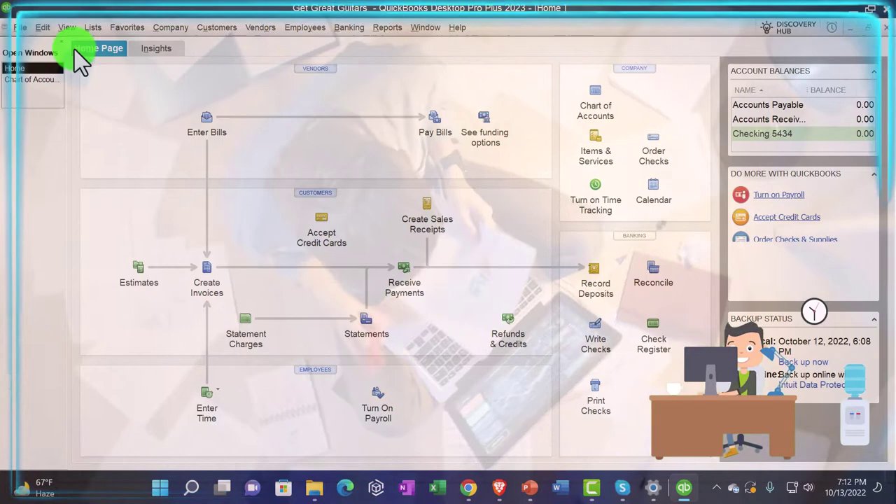
Activate inventory and purchase orders in the Items & Inventory company preferences, and accept closing all open windows
{"action": "left_click", "coordinate": [43, 27]}
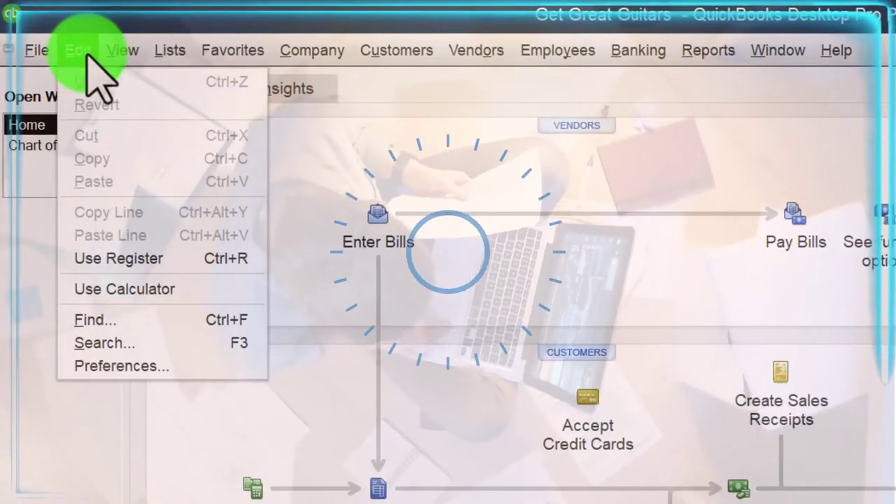
{"action": "left_click", "coordinate": [152, 365]}
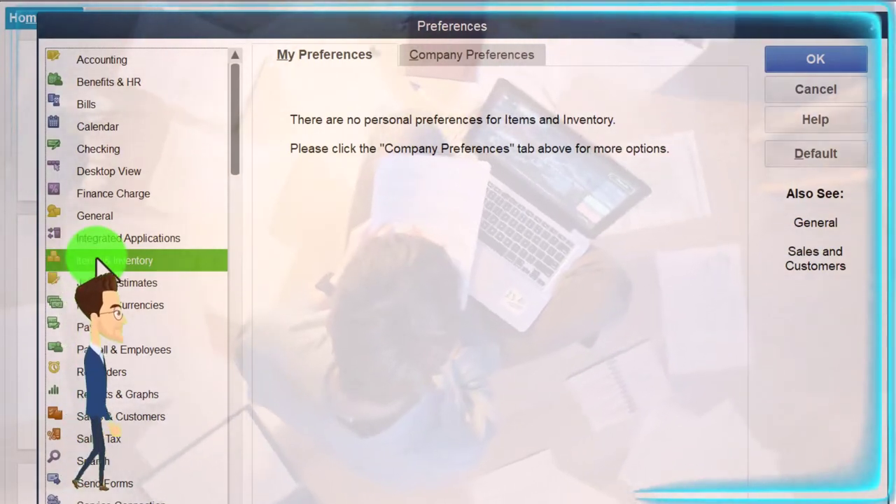
{"action": "left_click", "coordinate": [444, 59]}
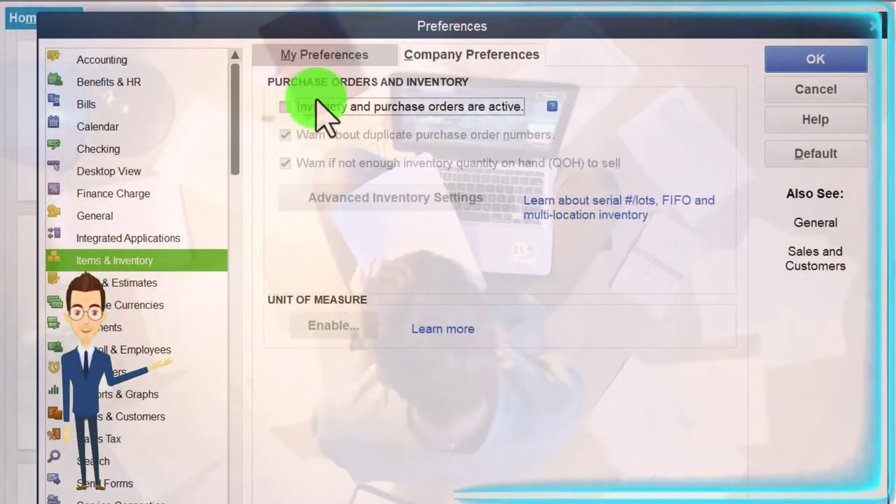
{"action": "left_click", "coordinate": [285, 106]}
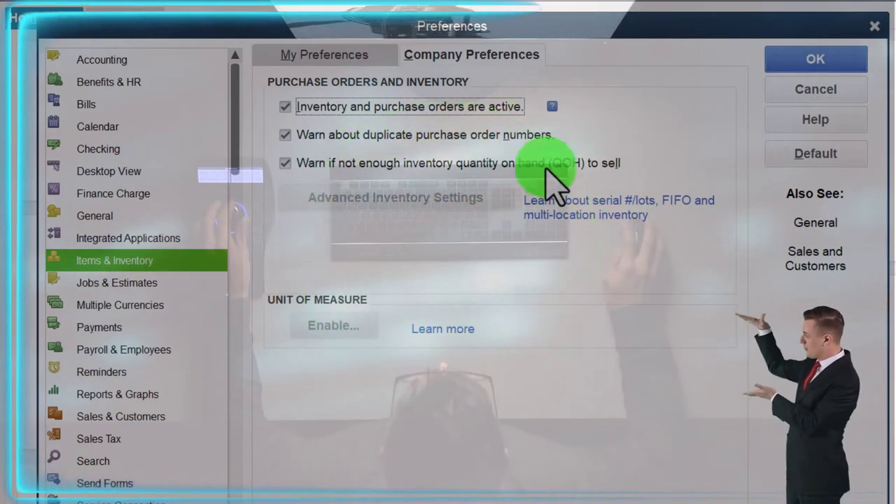
{"action": "left_click", "coordinate": [798, 56]}
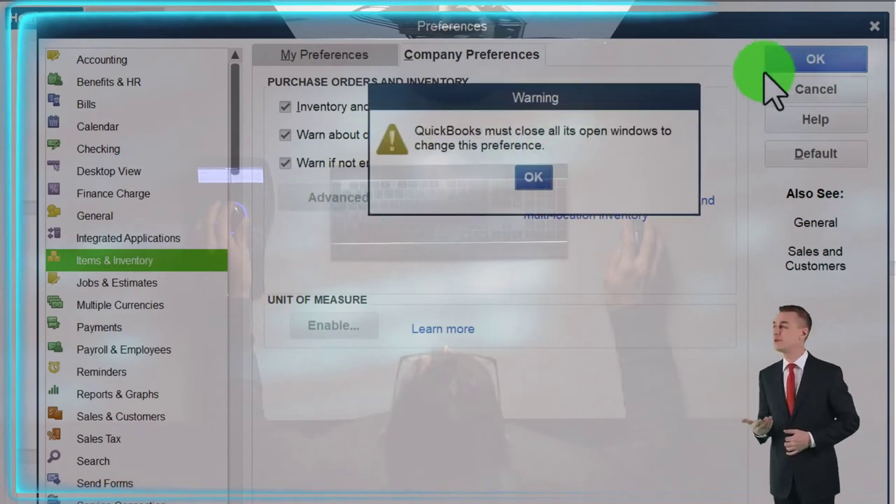
{"action": "left_click", "coordinate": [554, 169]}
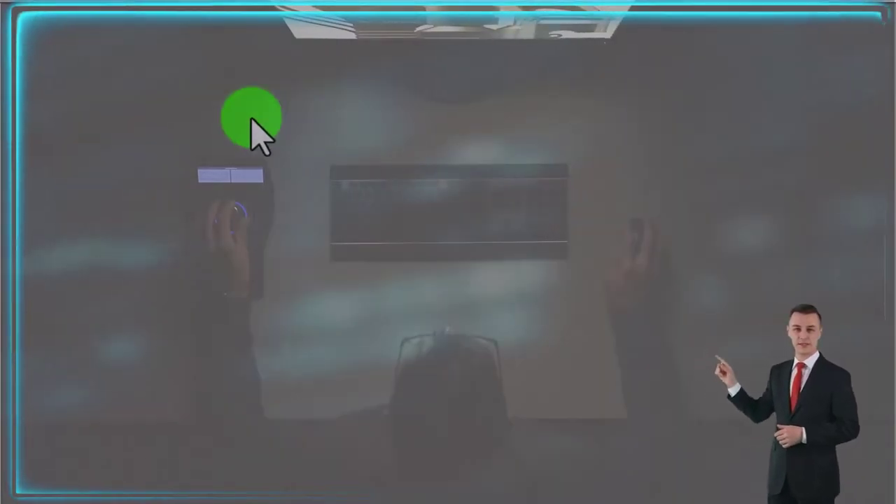
Reopen the company's home page and maximize its window
{"action": "left_click", "coordinate": [133, 43]}
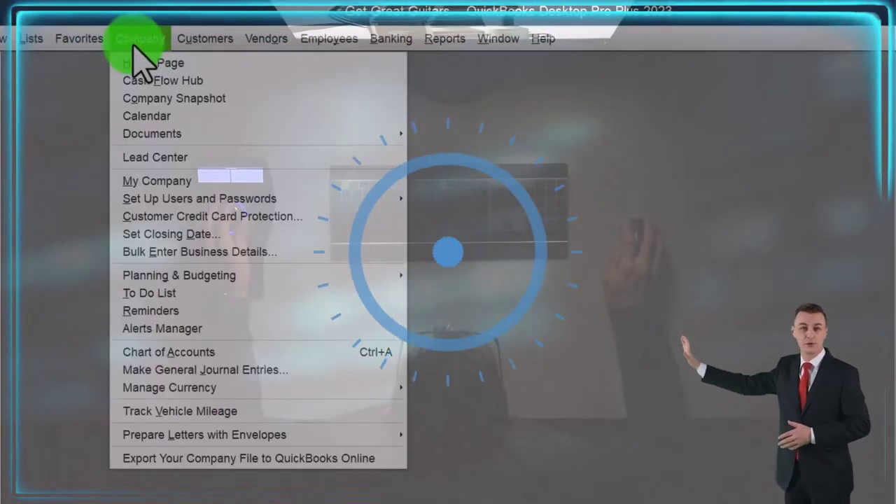
{"action": "left_click", "coordinate": [136, 46]}
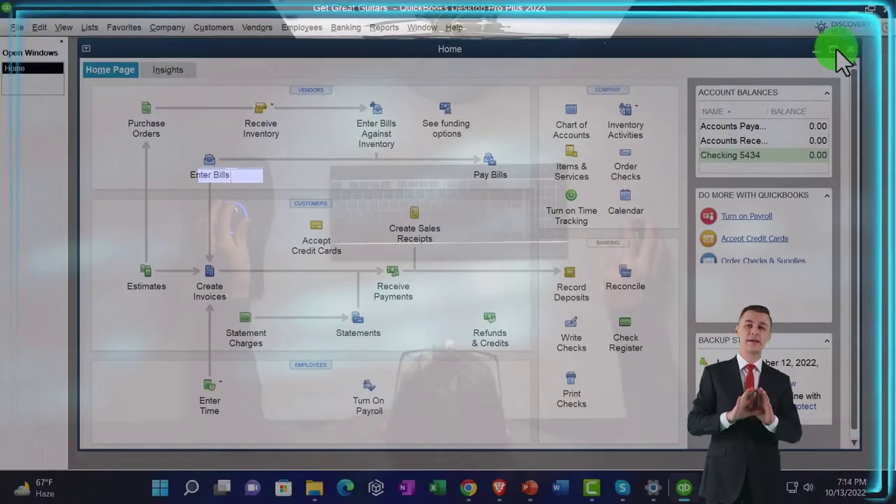
{"action": "left_click", "coordinate": [834, 49]}
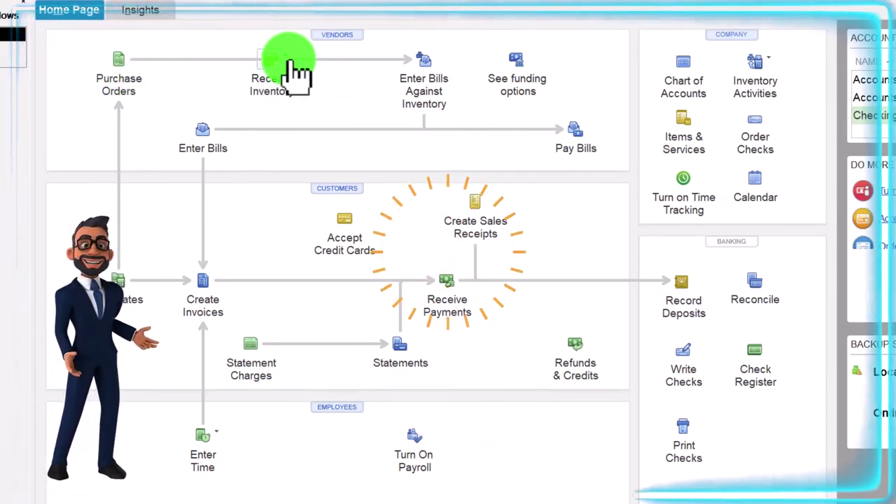
Open a bill form for received inventory from the home page and view its item and expense lines
{"action": "left_click", "coordinate": [296, 70]}
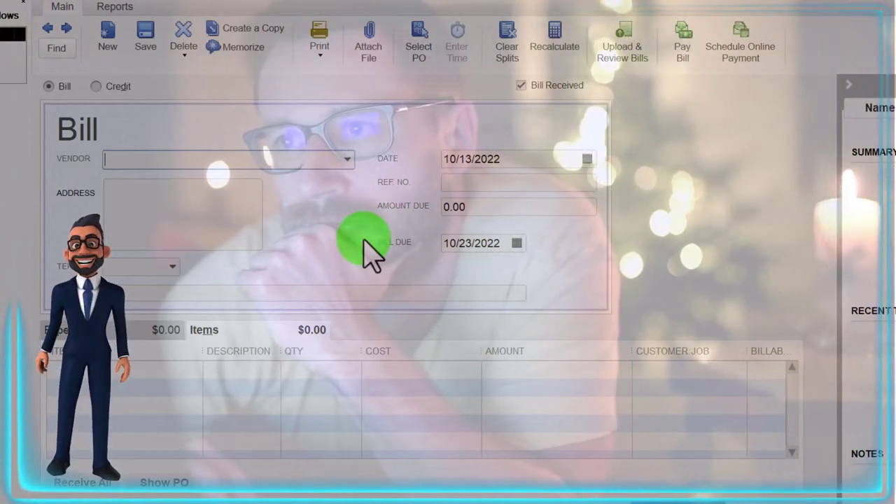
{"action": "left_click", "coordinate": [447, 252]}
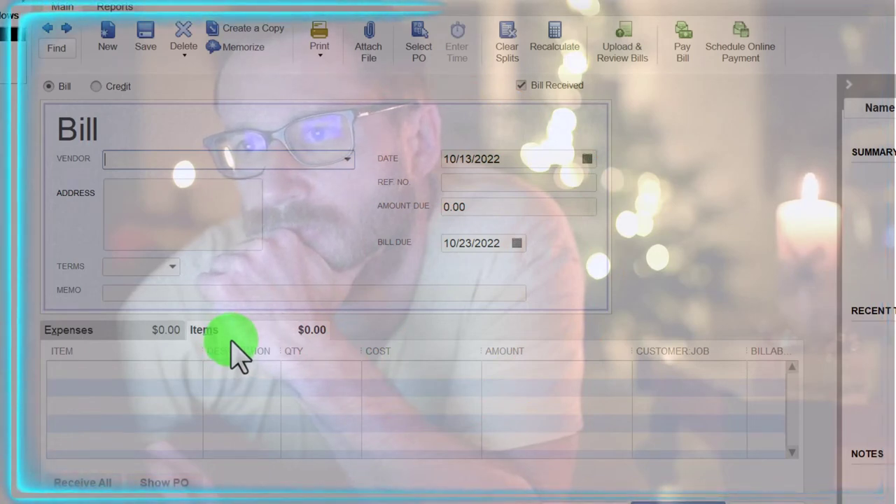
{"action": "left_click", "coordinate": [144, 329]}
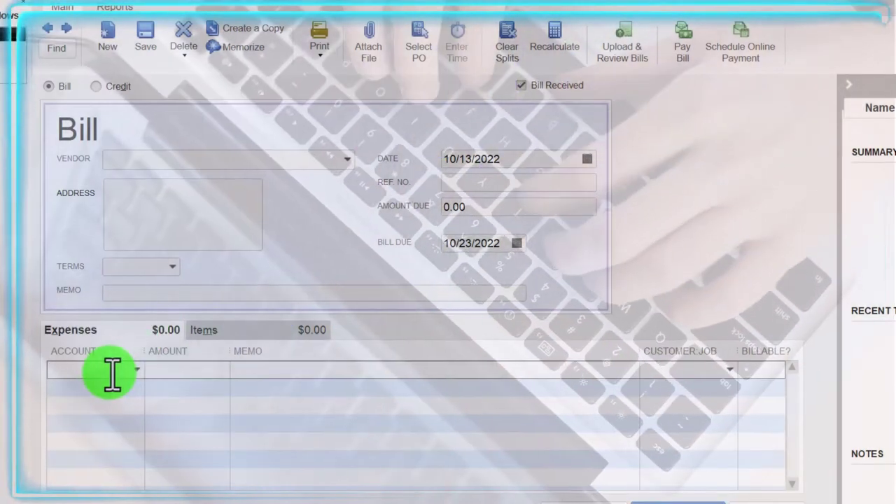
View the item lines of the bill form, and open the invoice form from the home page
{"action": "left_click", "coordinate": [225, 330]}
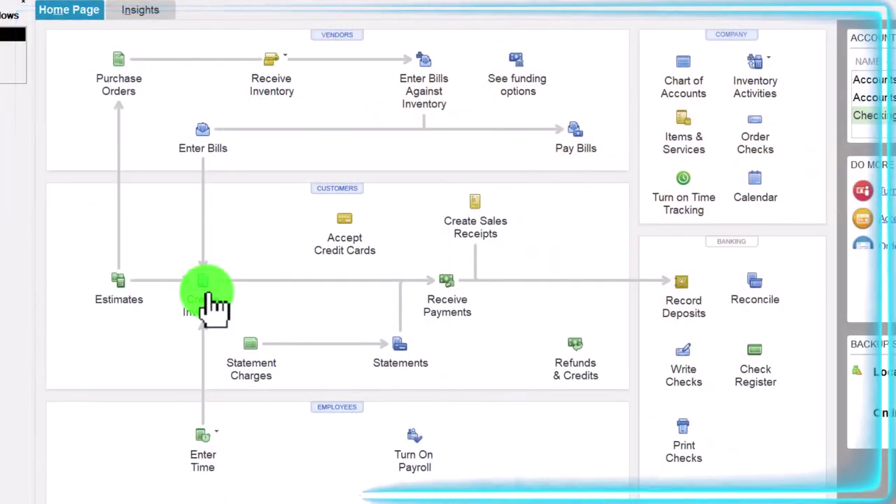
{"action": "left_click", "coordinate": [213, 304]}
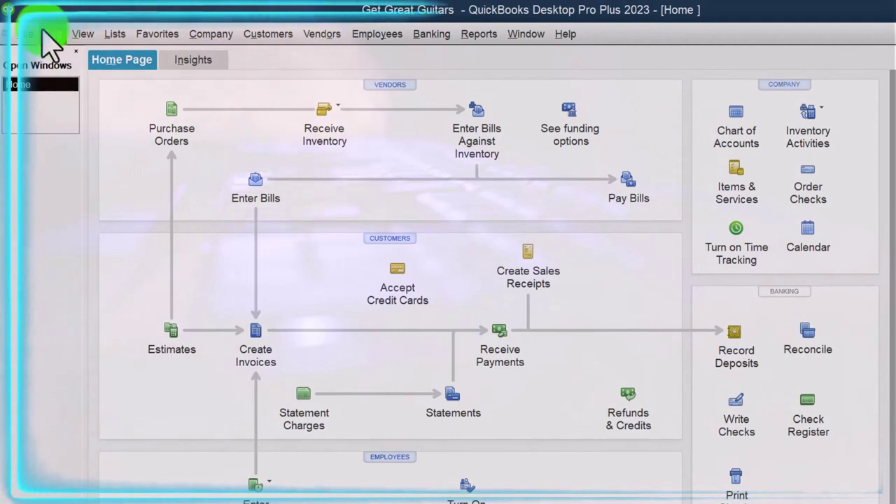
Open the company preferences for Desktop View to review which features show on the home page
{"action": "left_click", "coordinate": [49, 34]}
{"action": "left_click", "coordinate": [80, 248]}
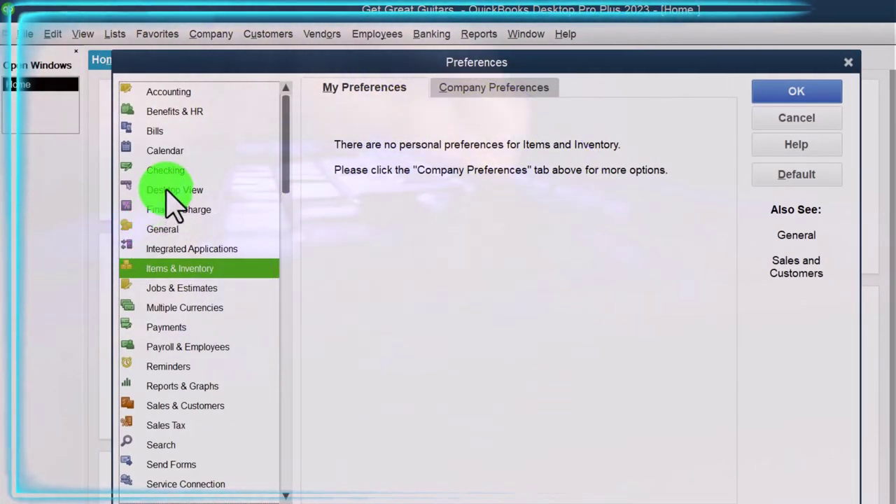
{"action": "left_click", "coordinate": [168, 189]}
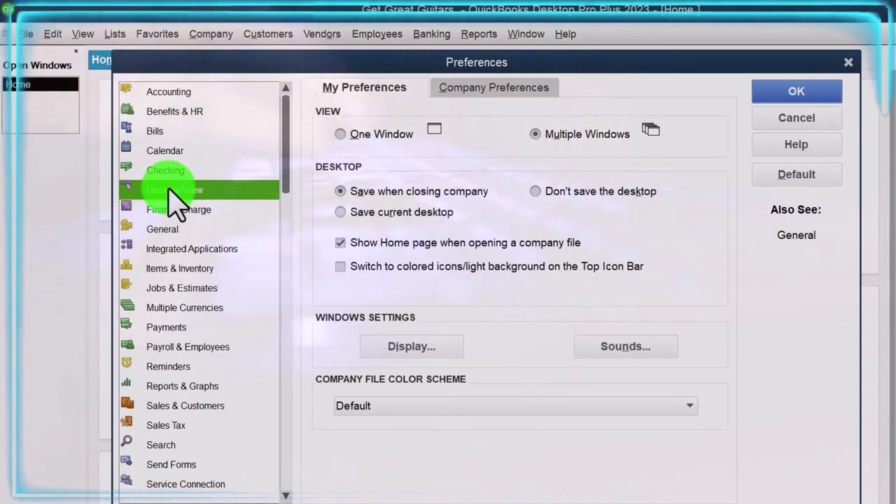
{"action": "left_click", "coordinate": [458, 88]}
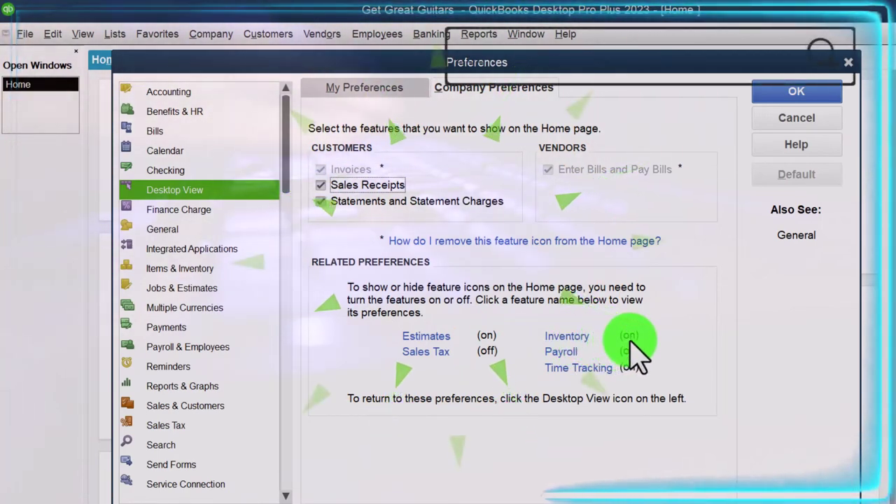
Go to the related Inventory preferences, review the purchase order and inventory options, and close the preferences without changing anything
{"action": "left_click", "coordinate": [579, 336]}
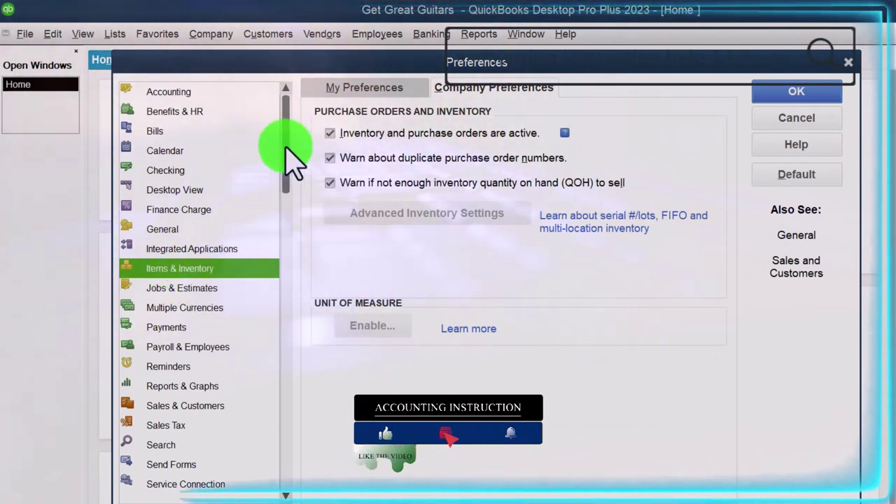
{"action": "left_click", "coordinate": [330, 133]}
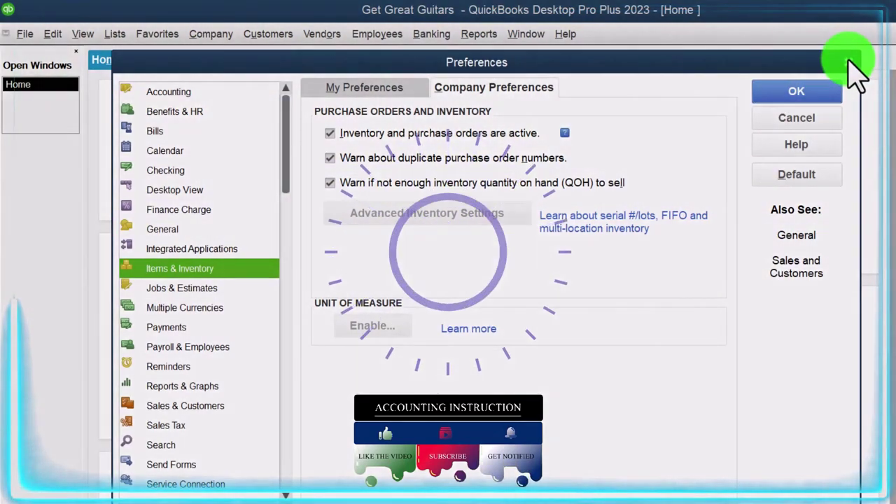
{"action": "left_click", "coordinate": [850, 63]}
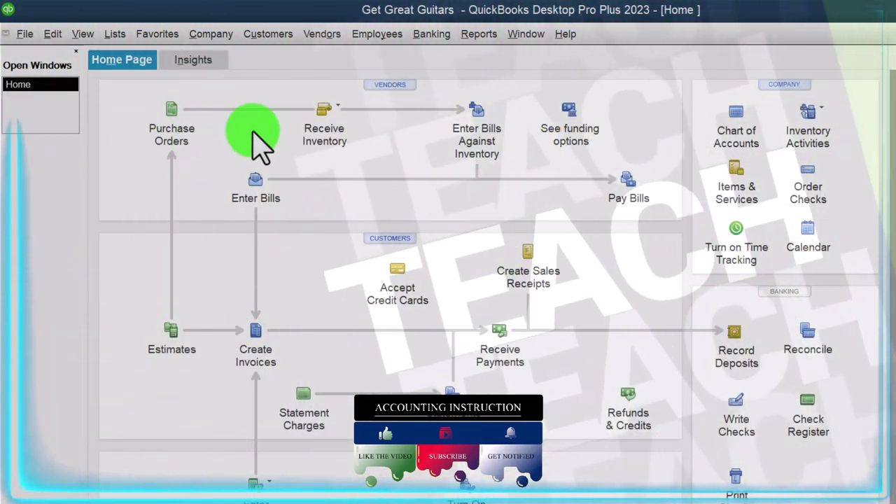